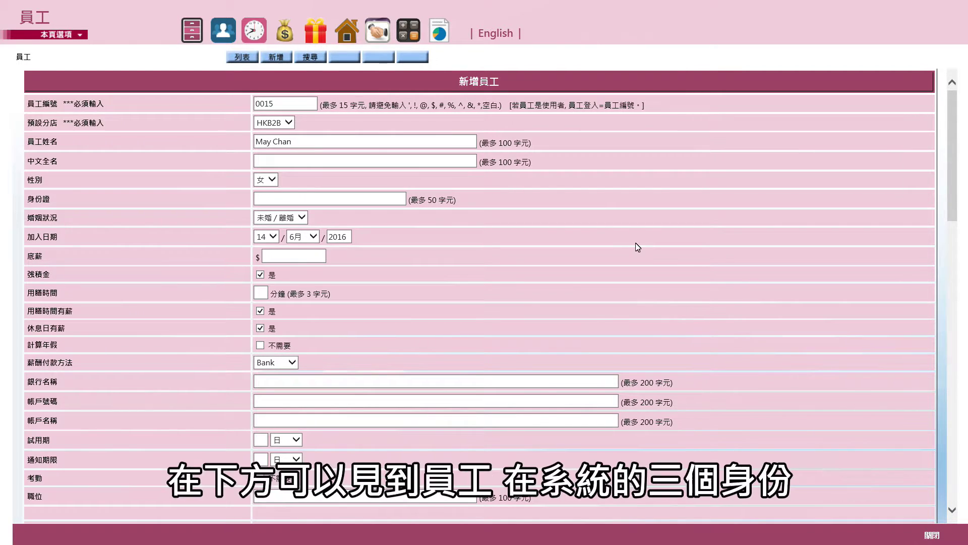
Tick the salesperson (銷售員) and beautician (美容師) roles alongside the user role
scroll(638, 247, down, 7)
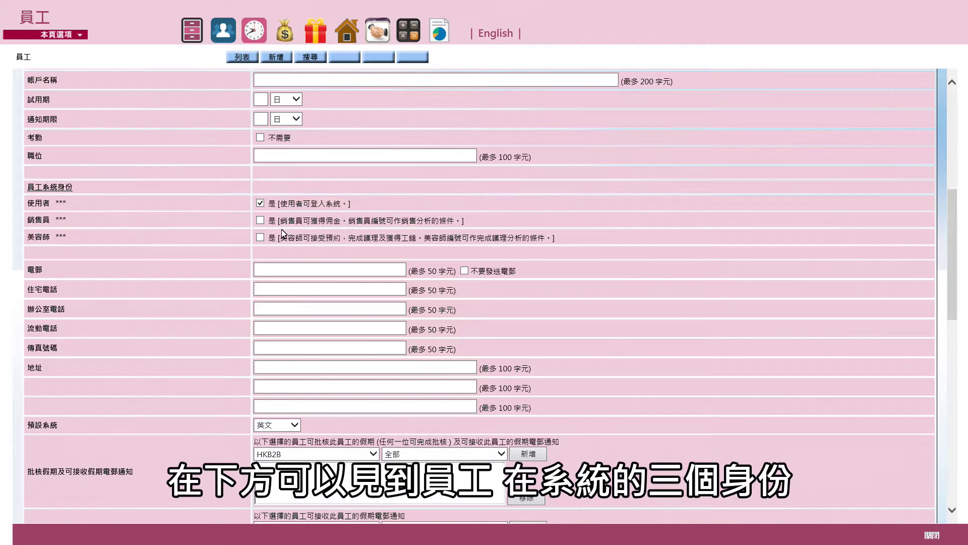
click(260, 221)
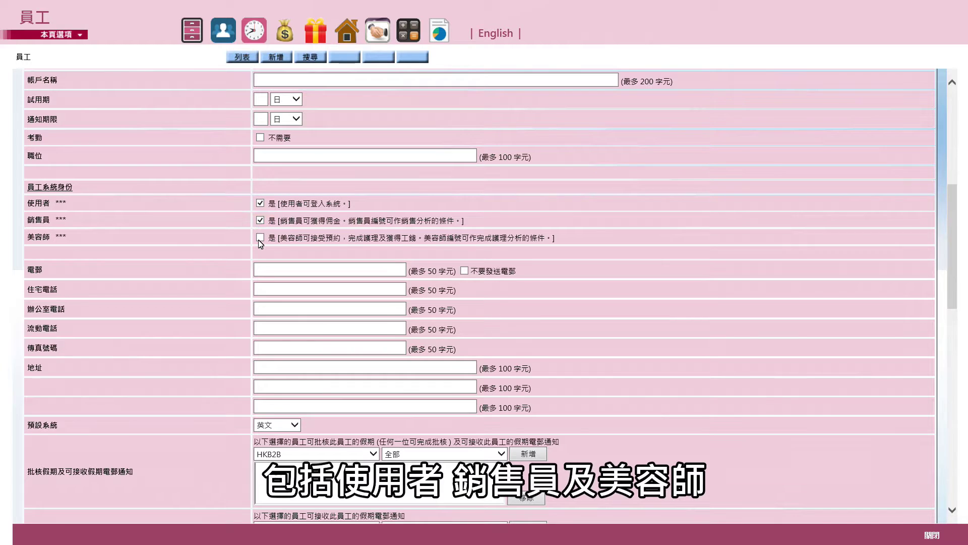
click(260, 238)
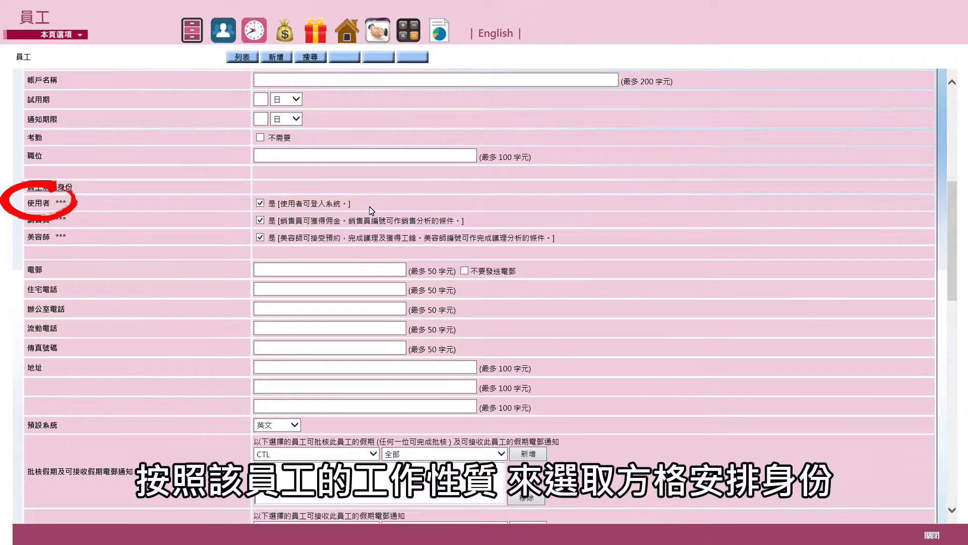
Keep English (英文) as the default system language
scroll(368, 210, up, 7)
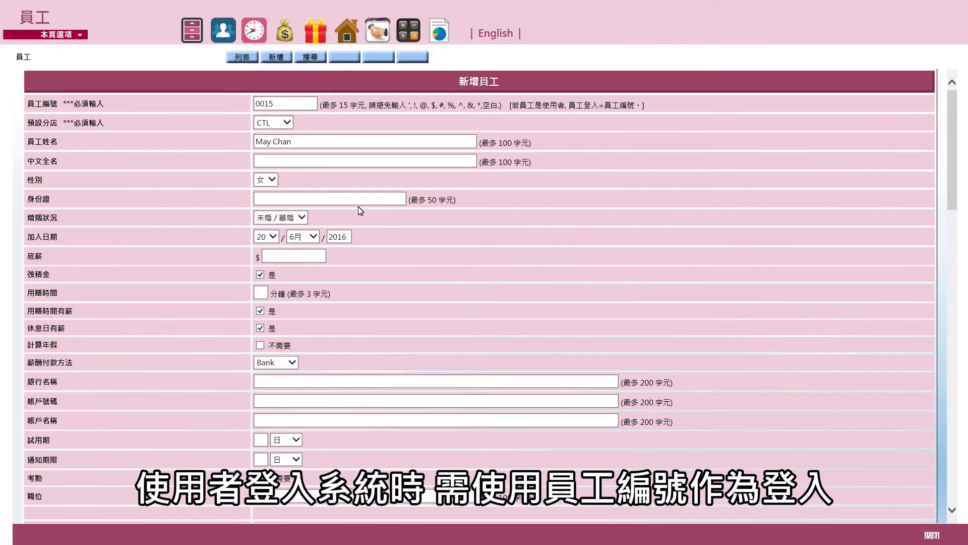
scroll(289, 292, down, 12)
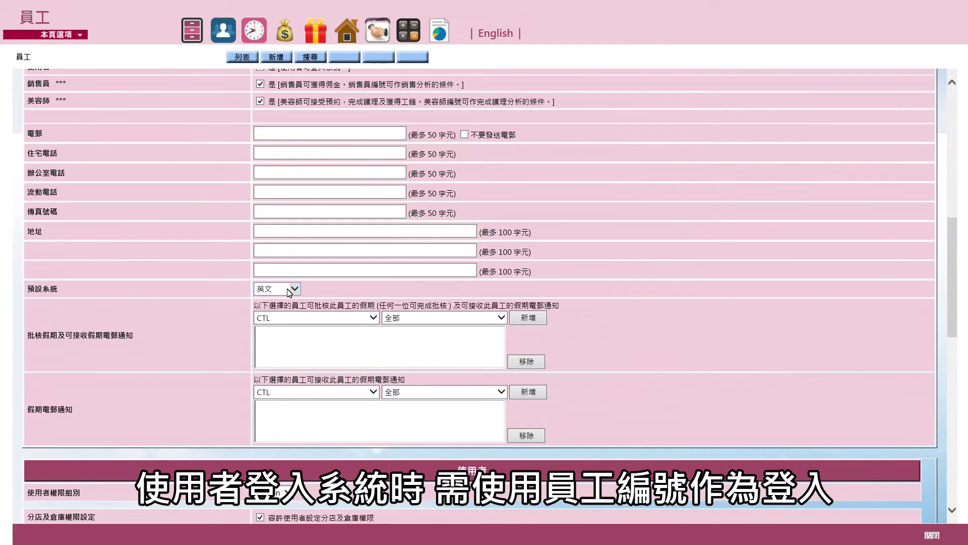
click(289, 292)
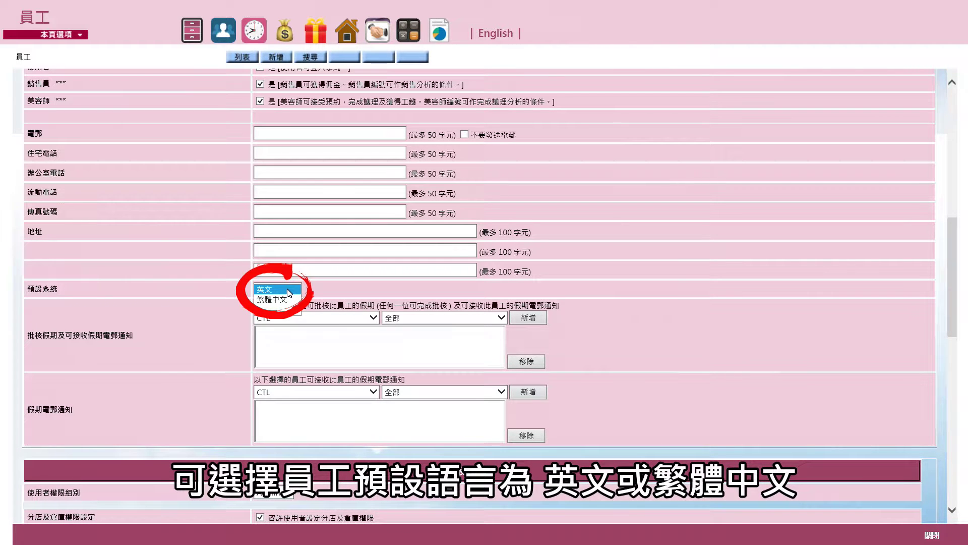
click(602, 291)
scroll(600, 290, down, 4)
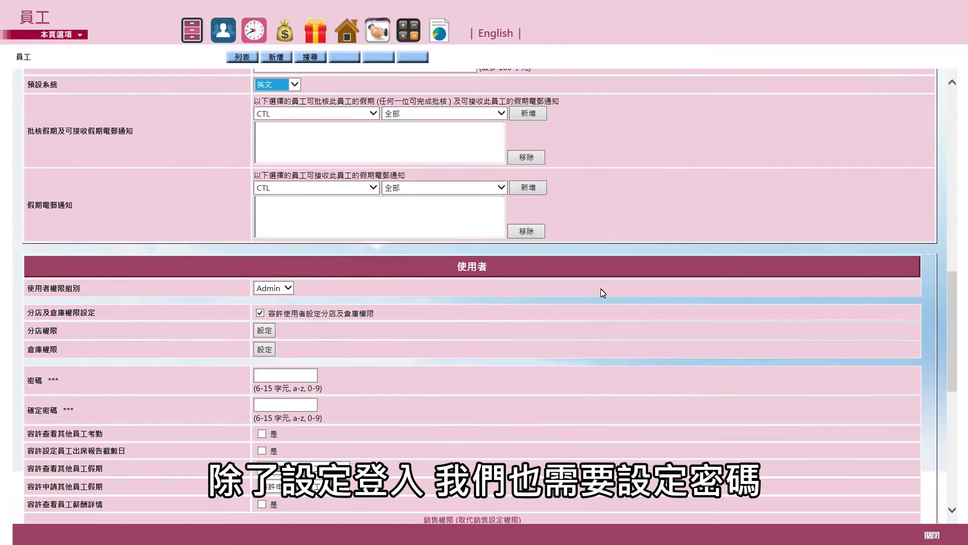
Enter and confirm the login password, and keep Admin as the user permission group
scroll(308, 374, down, 3)
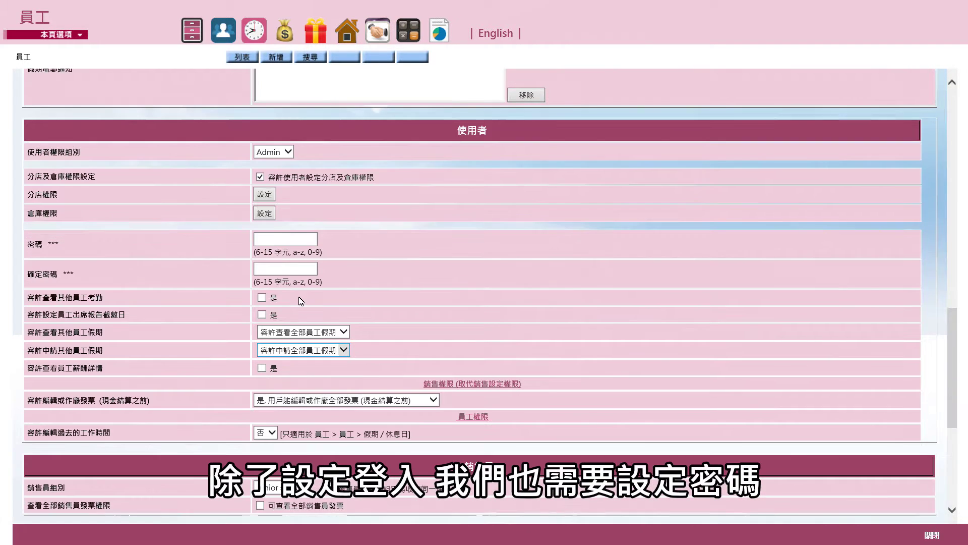
text(123456)
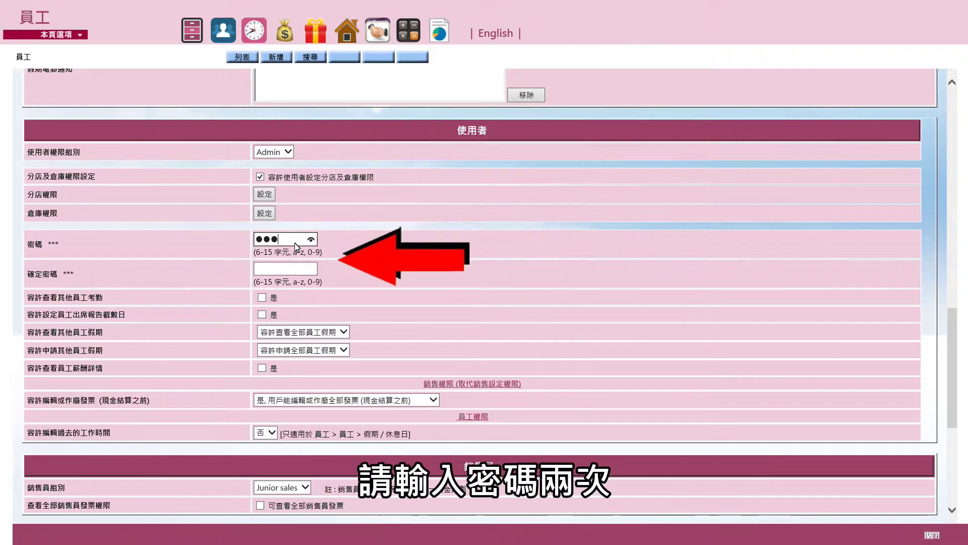
key(Tab)
text(123456)
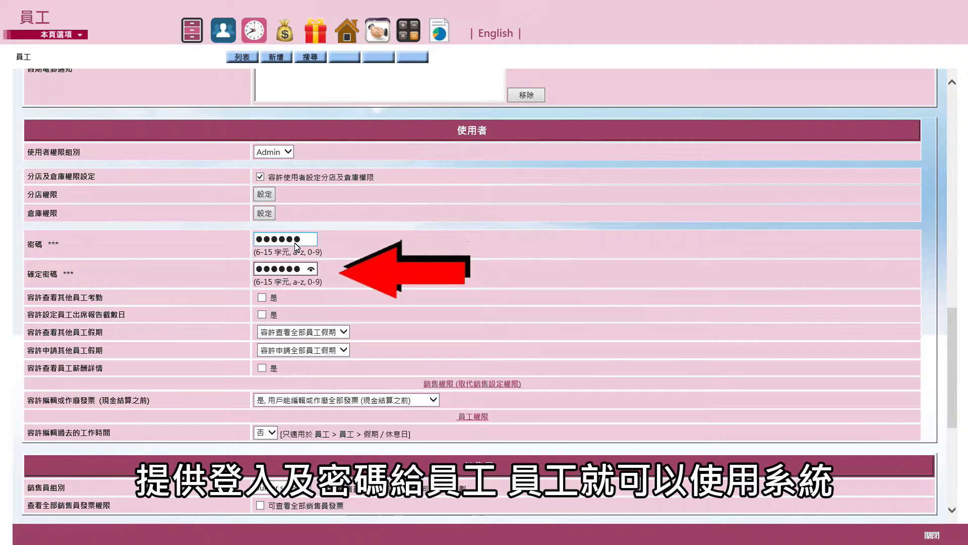
click(282, 153)
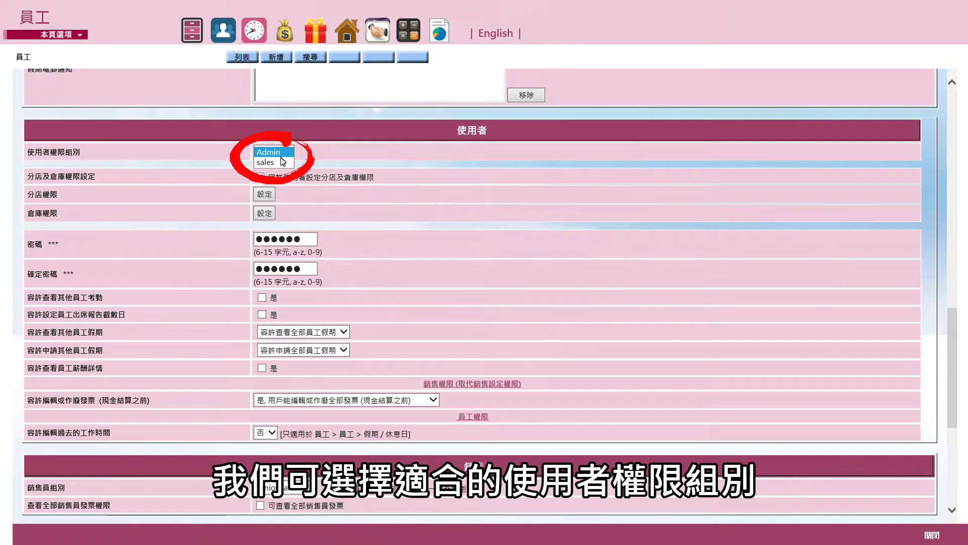
click(291, 196)
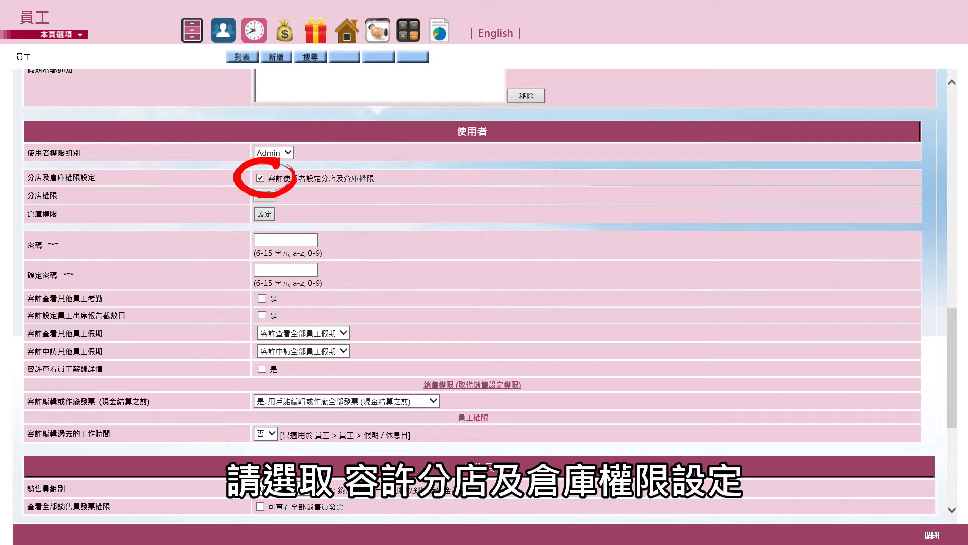
Grant both branches all functions: appointment book, cashier, returns, ordering, payment, and membership
click(265, 195)
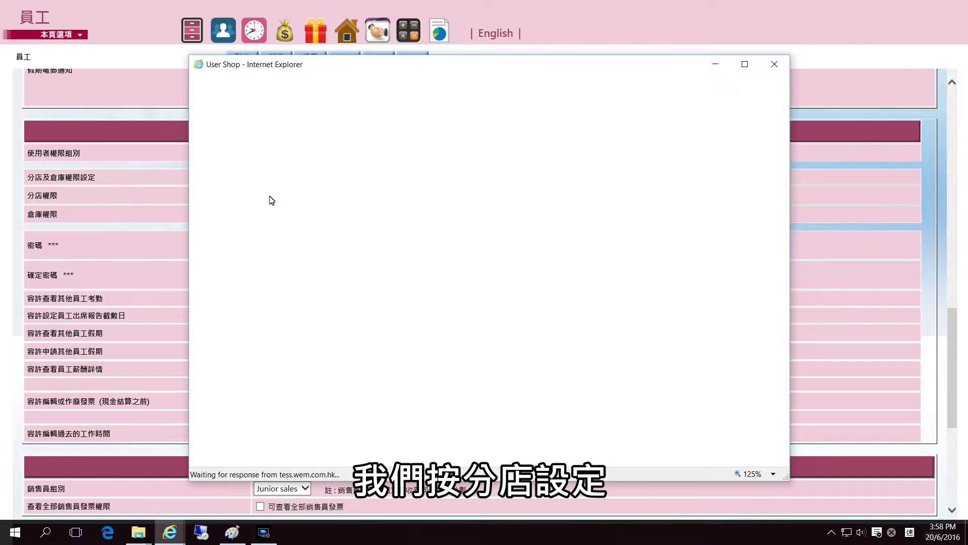
click(293, 124)
click(364, 123)
click(457, 123)
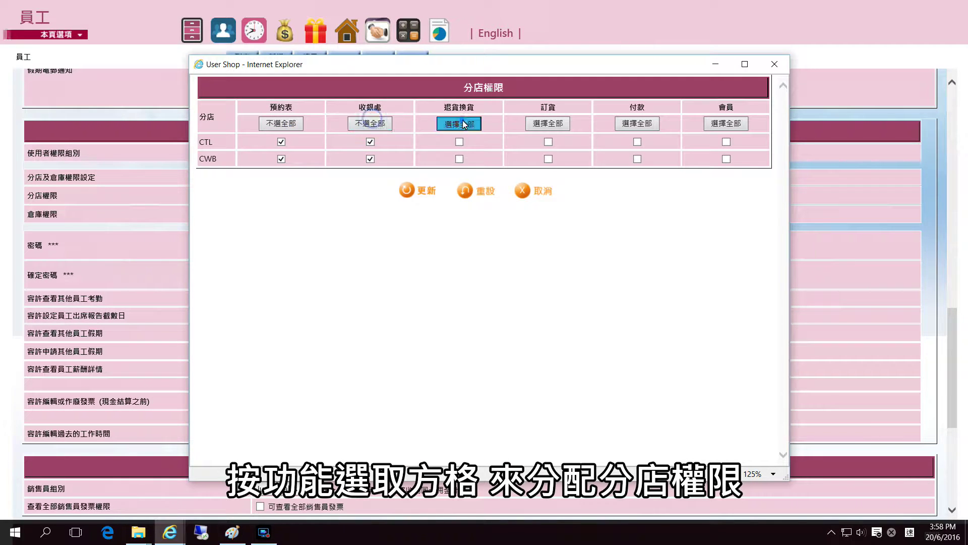
click(564, 125)
click(647, 125)
click(721, 124)
click(407, 191)
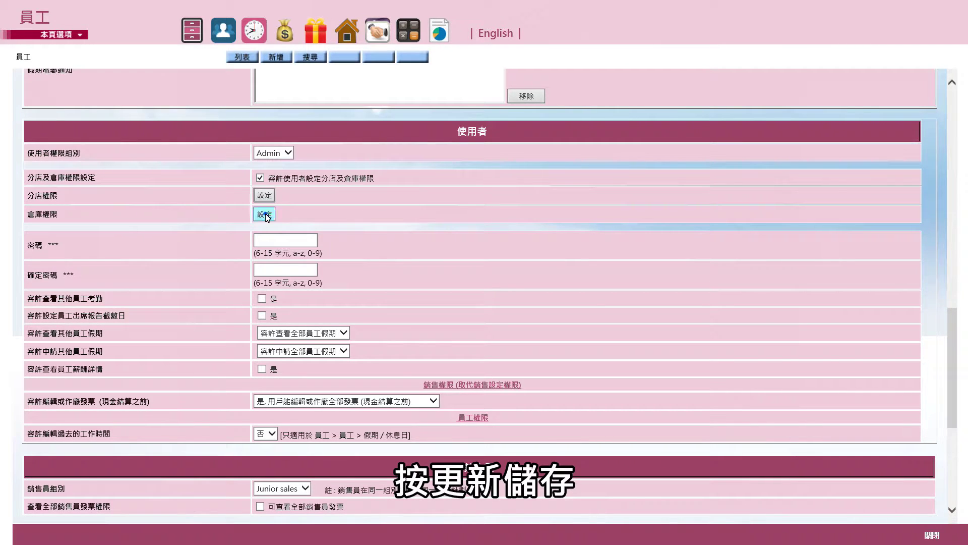
Allow other inventory functions and stock/value lookup for CTL and CWB warehouses
click(265, 214)
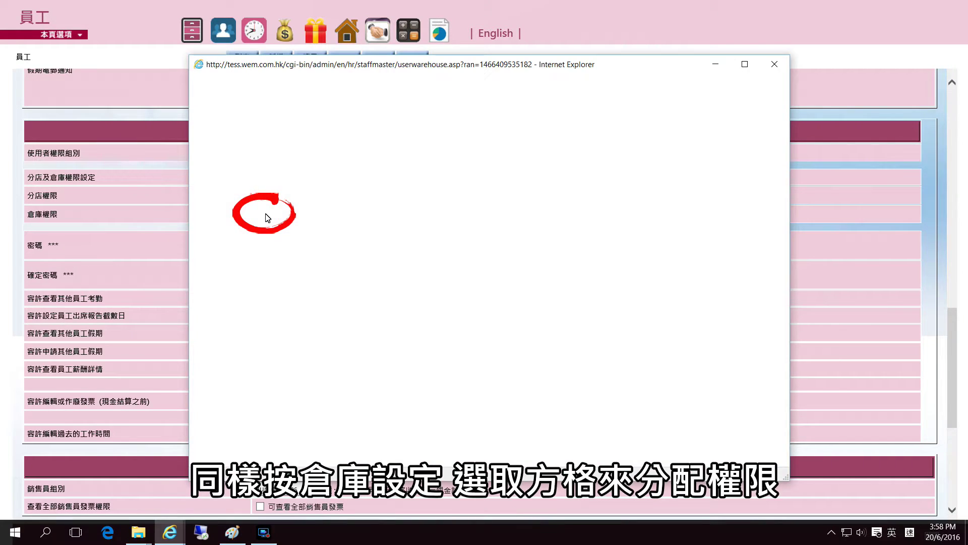
click(578, 129)
click(579, 145)
click(722, 128)
click(721, 145)
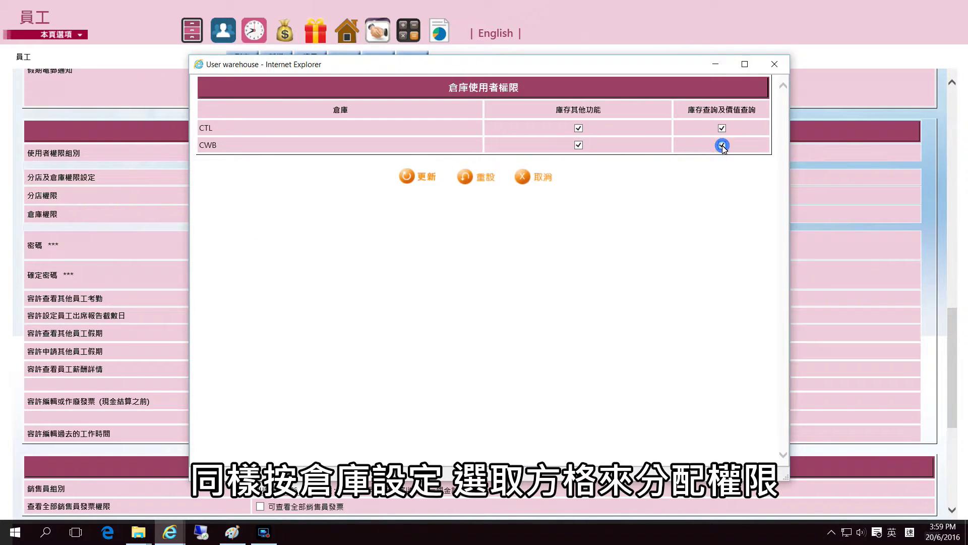
click(421, 184)
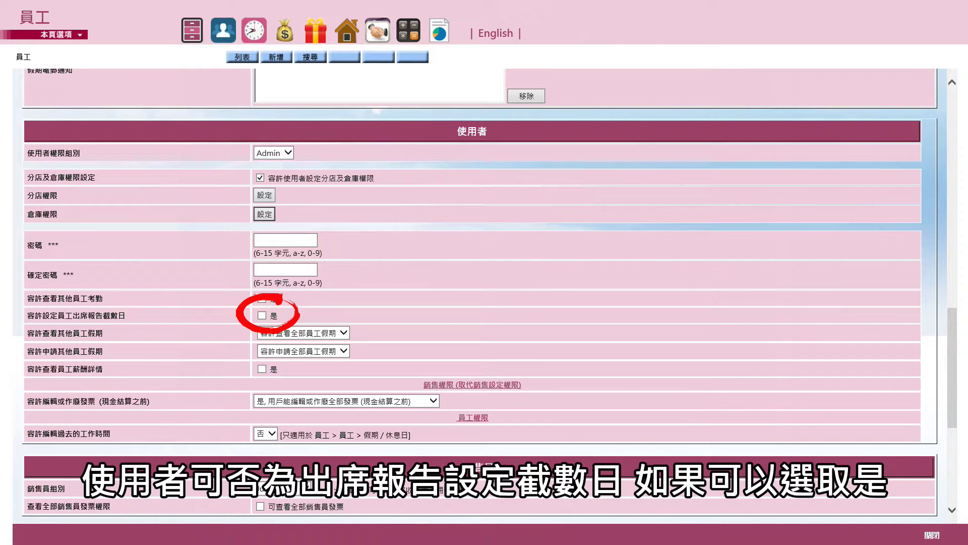
Allow the employee to apply for leave for all staff (容許申請全部員工假期)
click(345, 332)
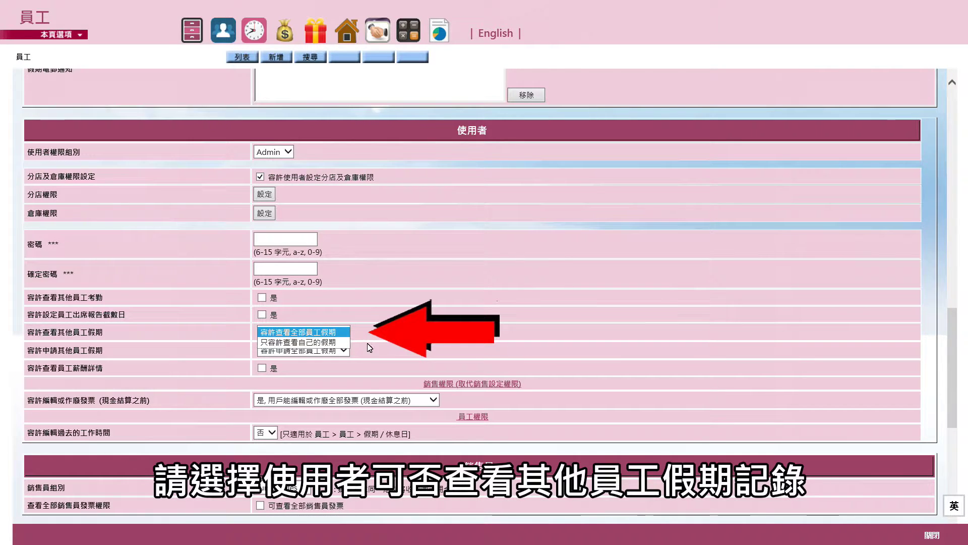
click(346, 353)
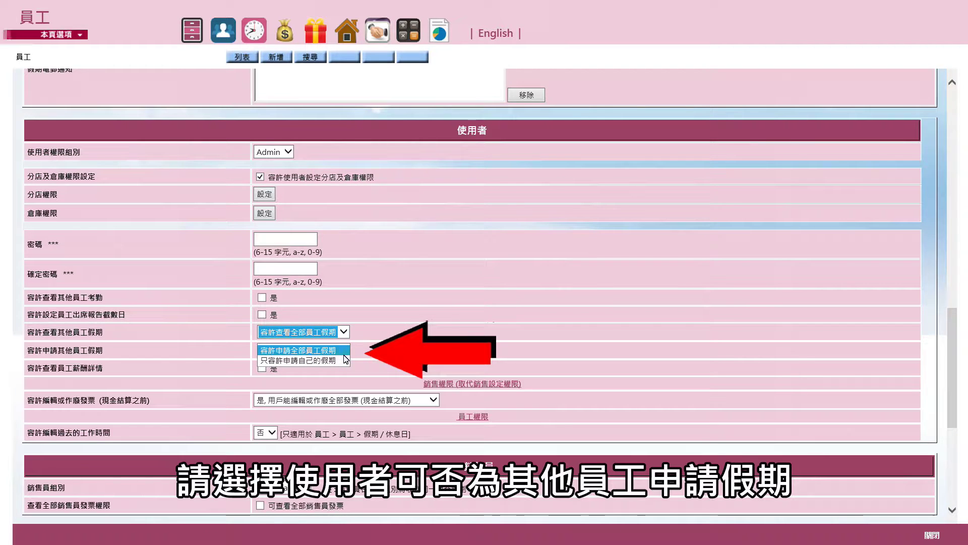
click(345, 354)
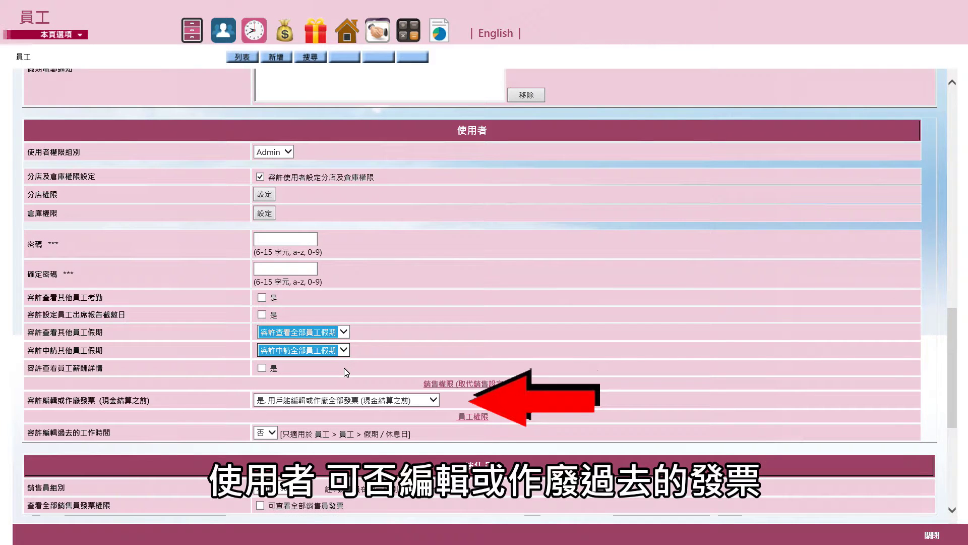
Keep editing of all invoices allowed and past work-time editing set to 否
click(416, 400)
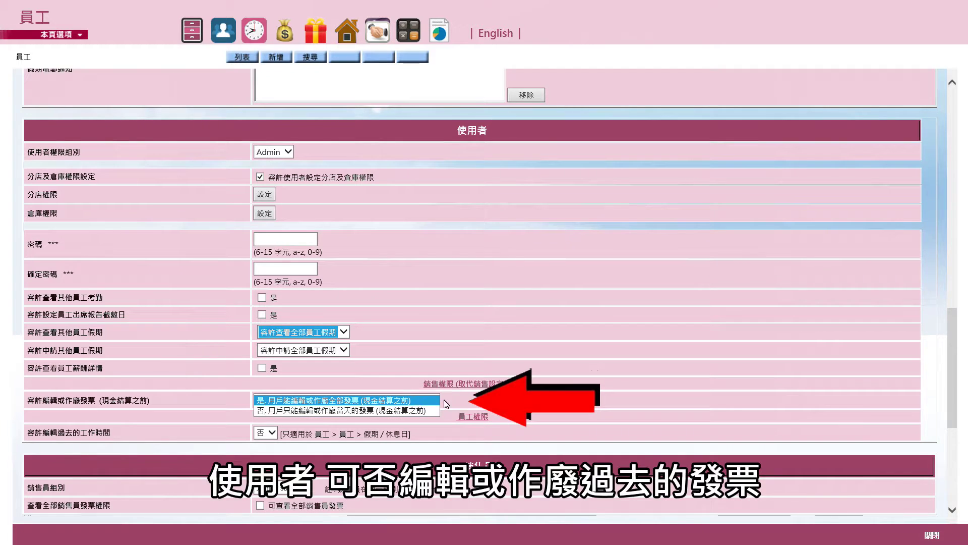
click(478, 404)
click(267, 432)
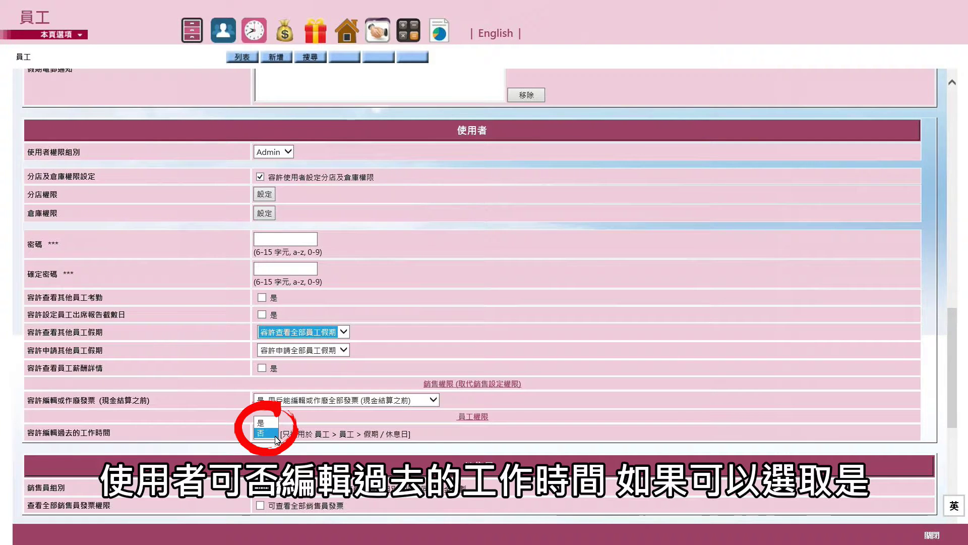
click(275, 436)
scroll(427, 231, down, 5)
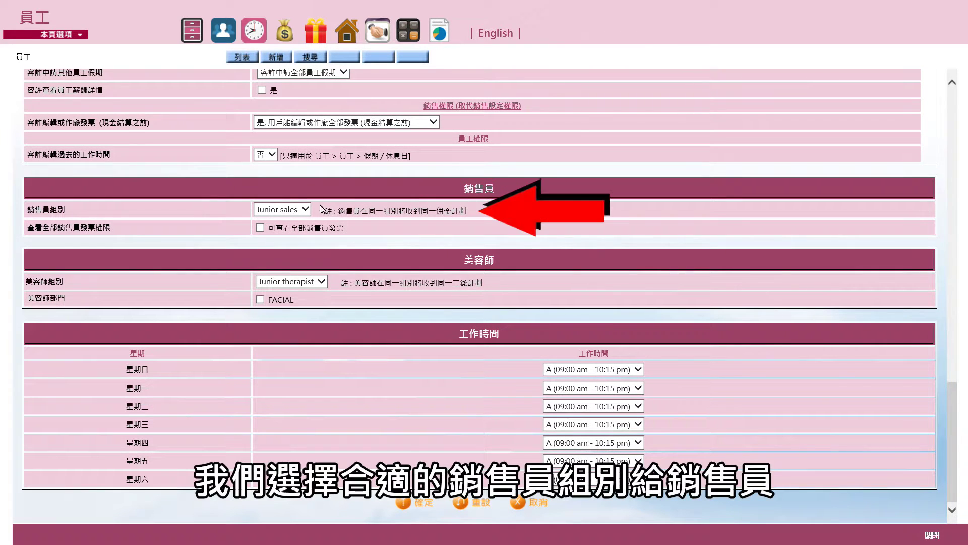
Assign Junior sales with all-invoice viewing, Junior therapist, and the FACIAL therapist department
click(306, 209)
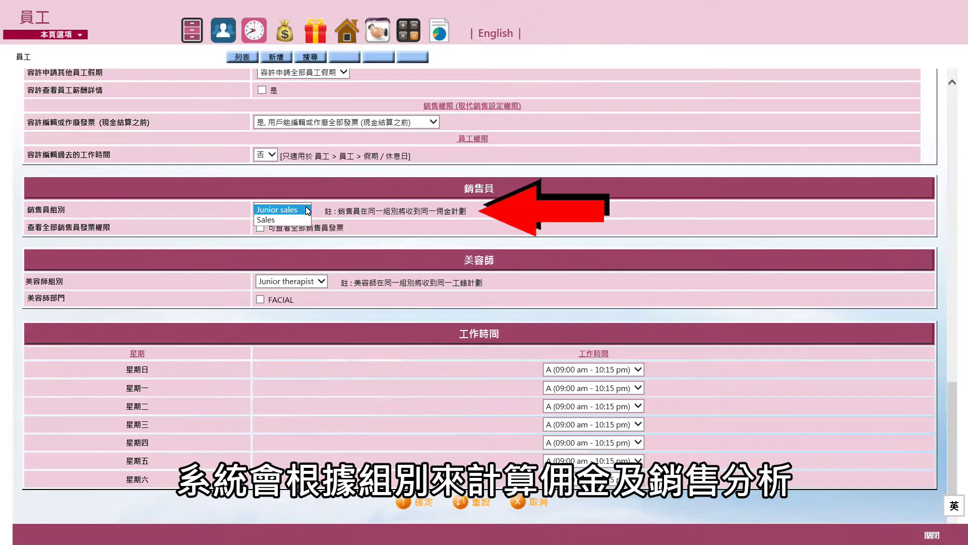
click(307, 209)
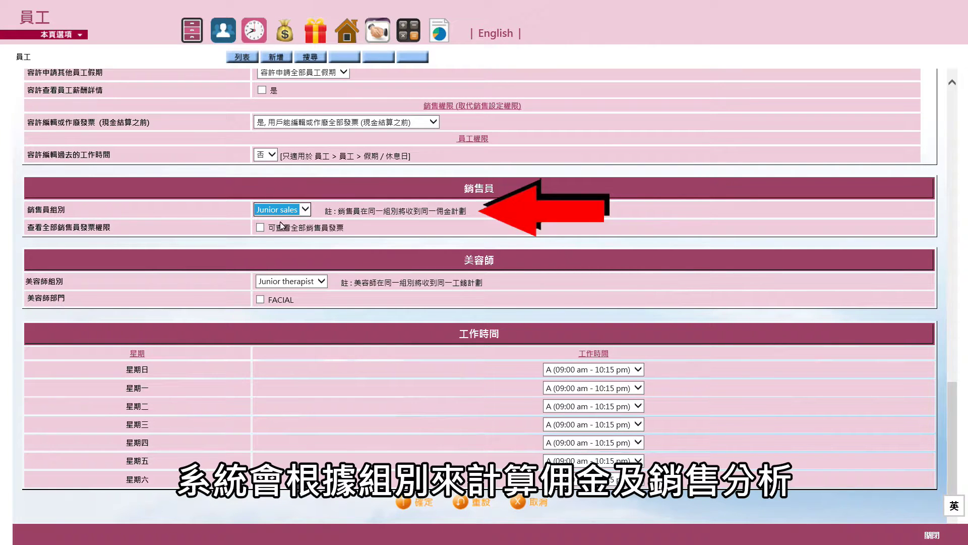
click(263, 228)
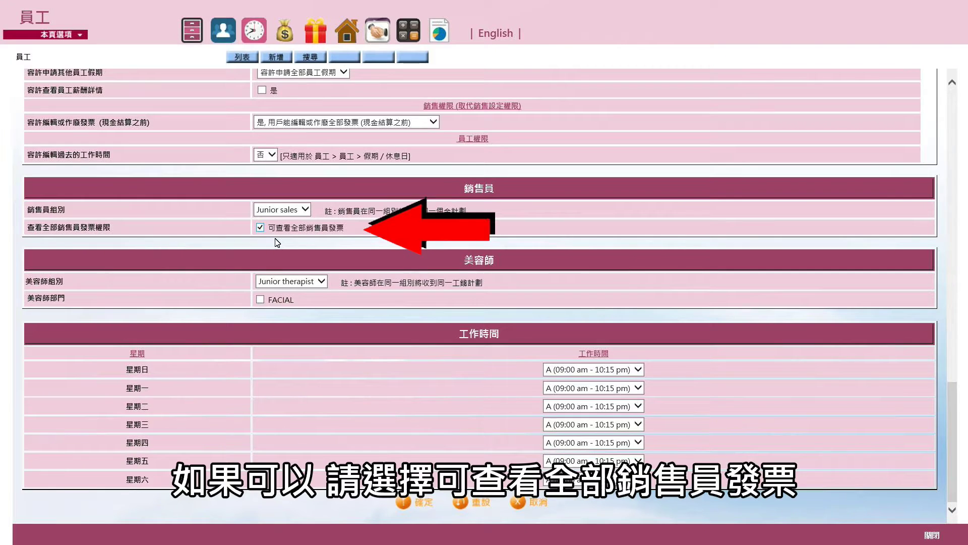
click(321, 282)
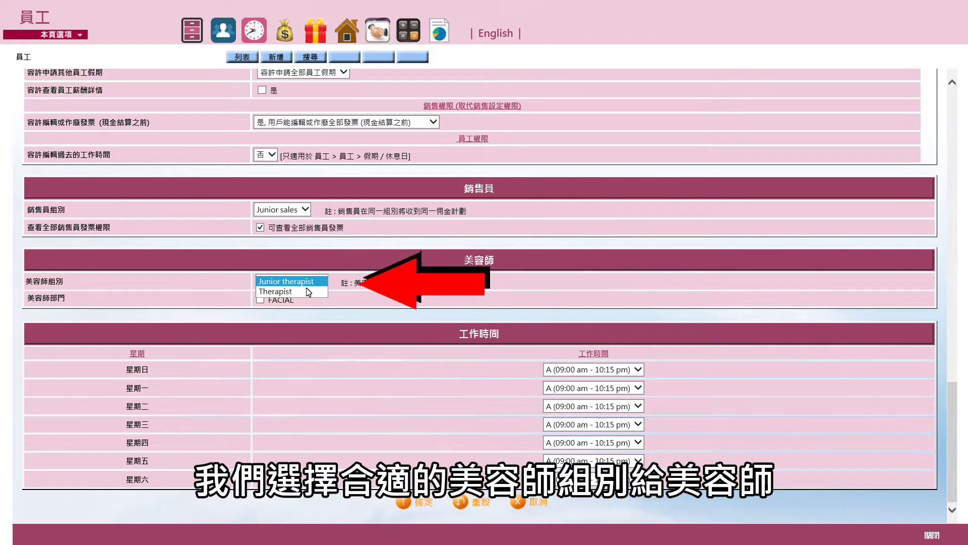
click(261, 301)
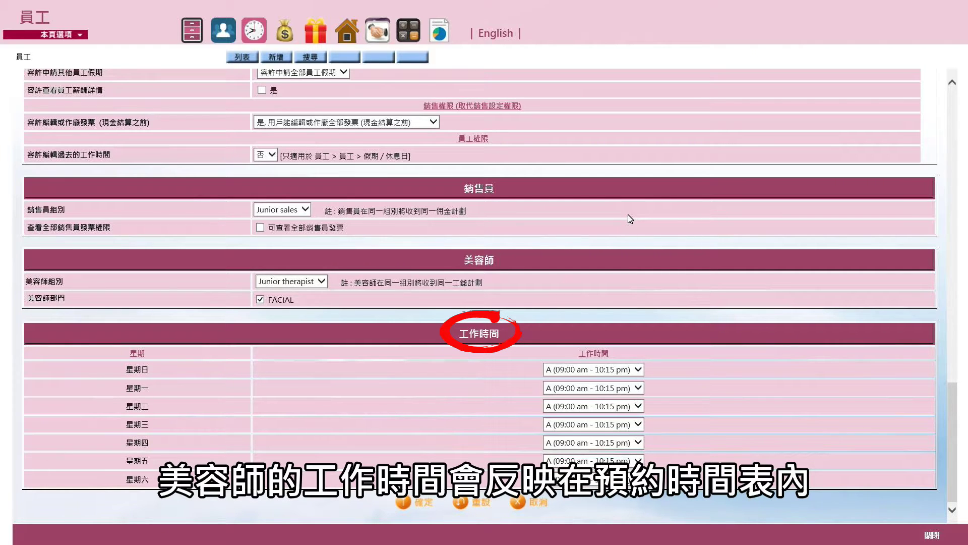
Set Sunday and Tuesday to shift B (10:00 am–07:00 pm), Monday to 休息, then save
click(633, 371)
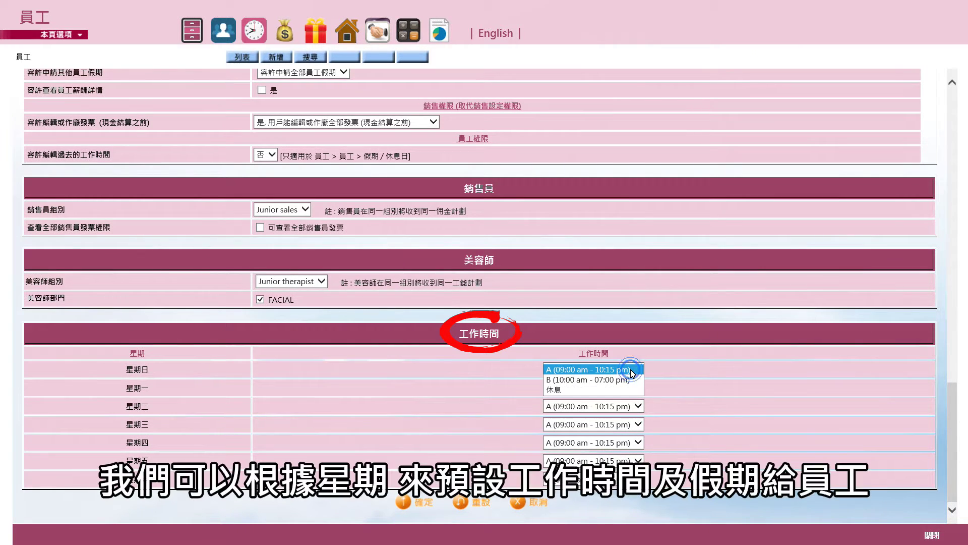
click(631, 380)
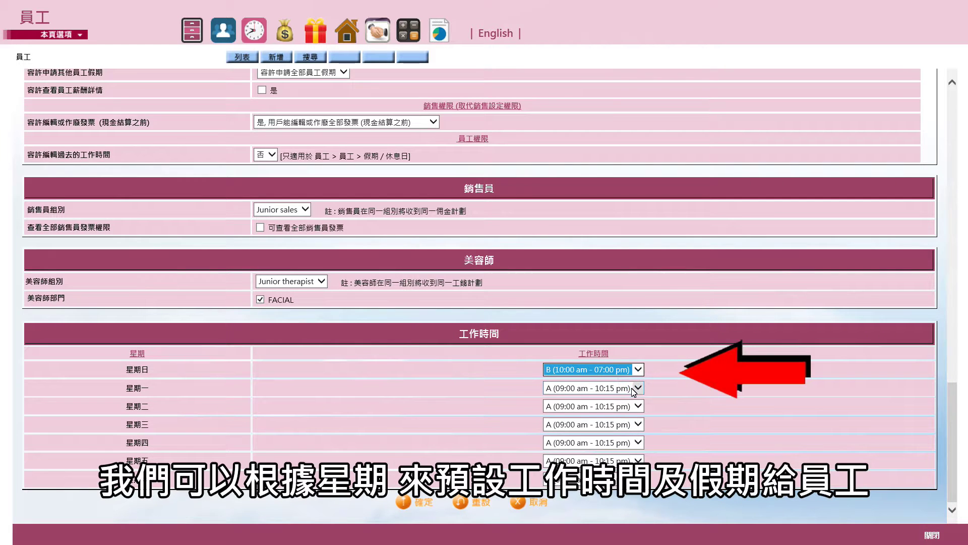
click(635, 389)
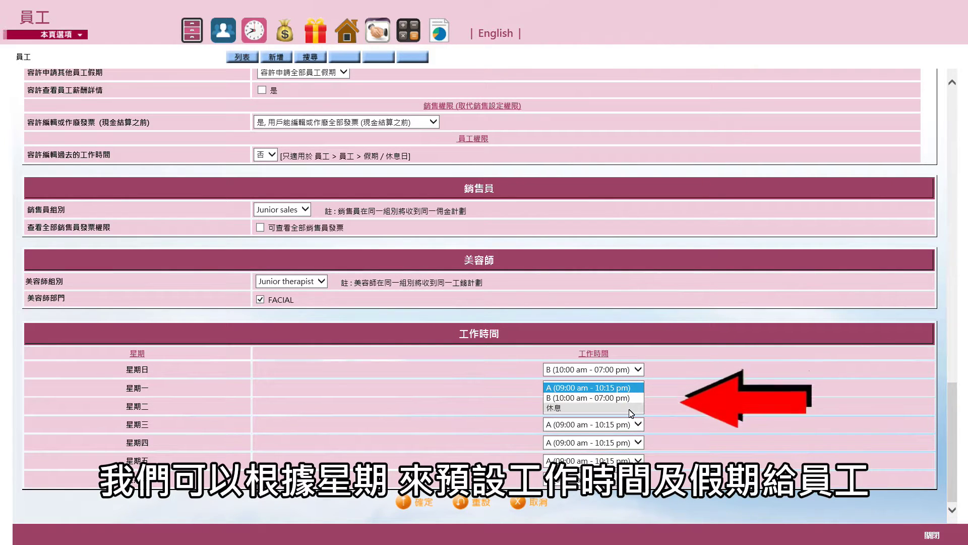
click(630, 409)
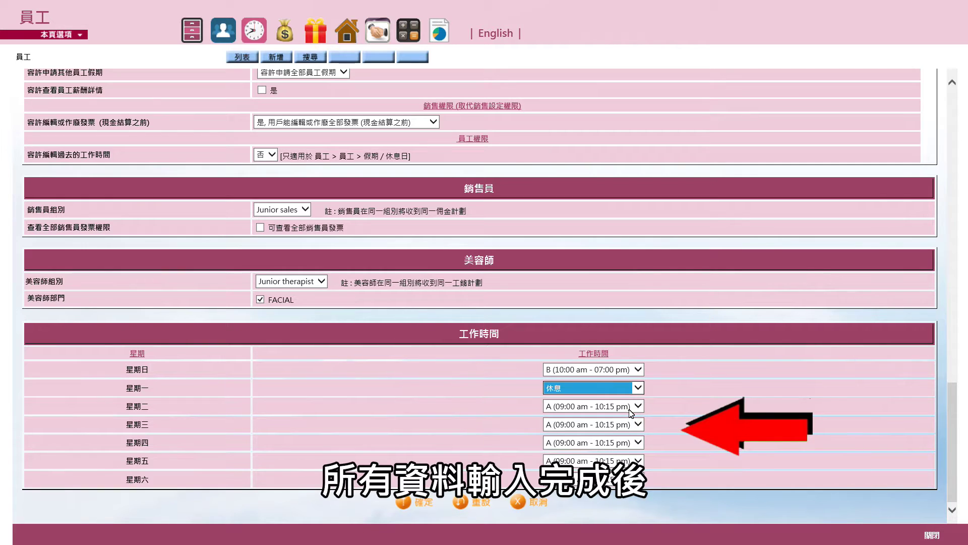
click(639, 407)
click(639, 416)
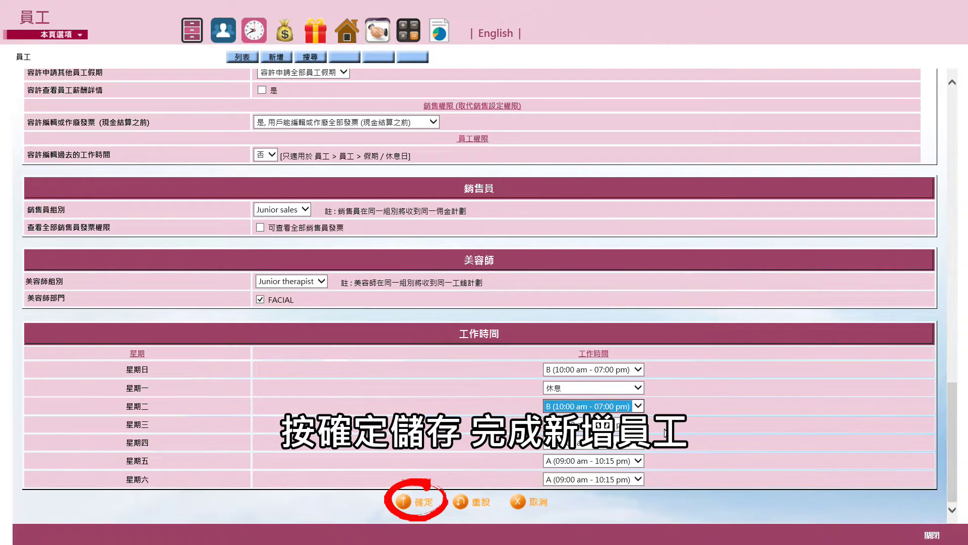
click(421, 501)
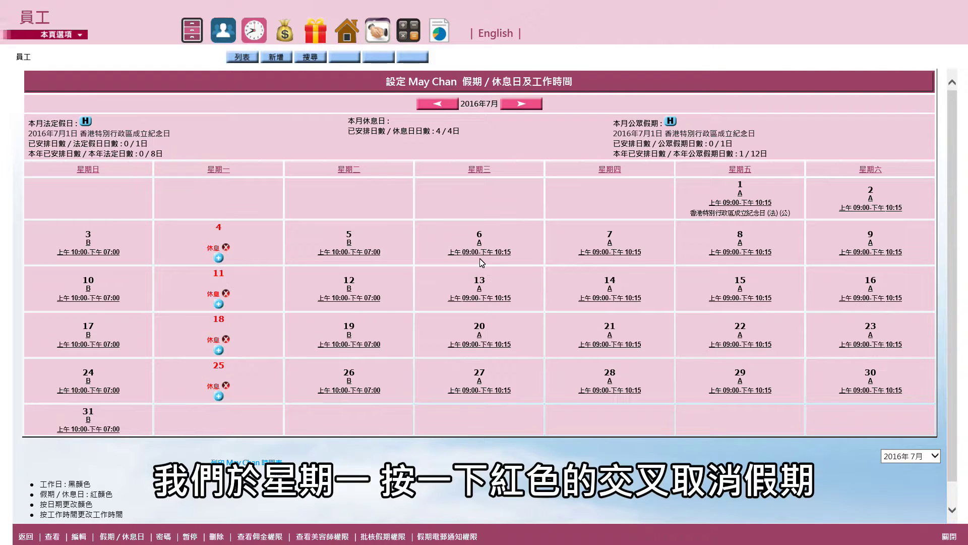
Remove July 4's rest day; mark July 6 as both rest day and public holiday
click(225, 247)
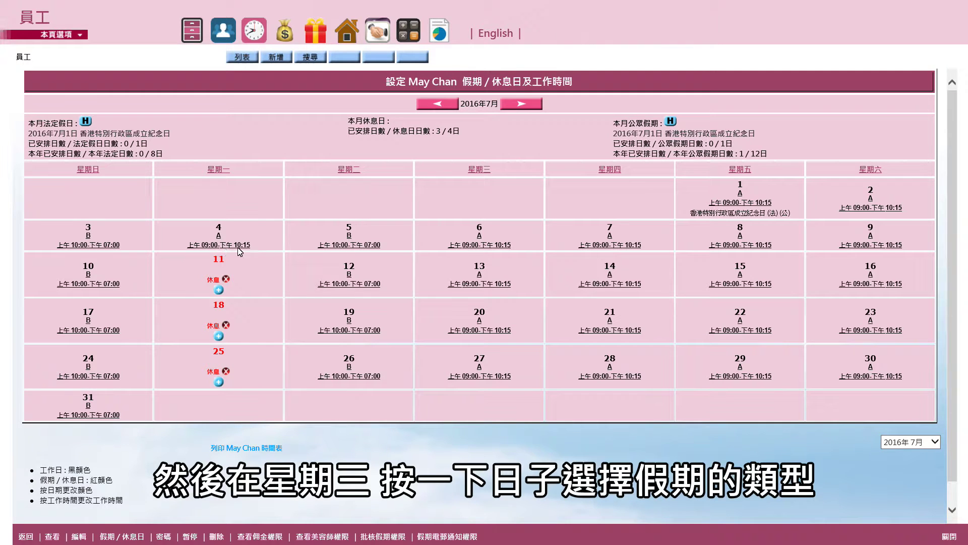
click(481, 229)
click(493, 259)
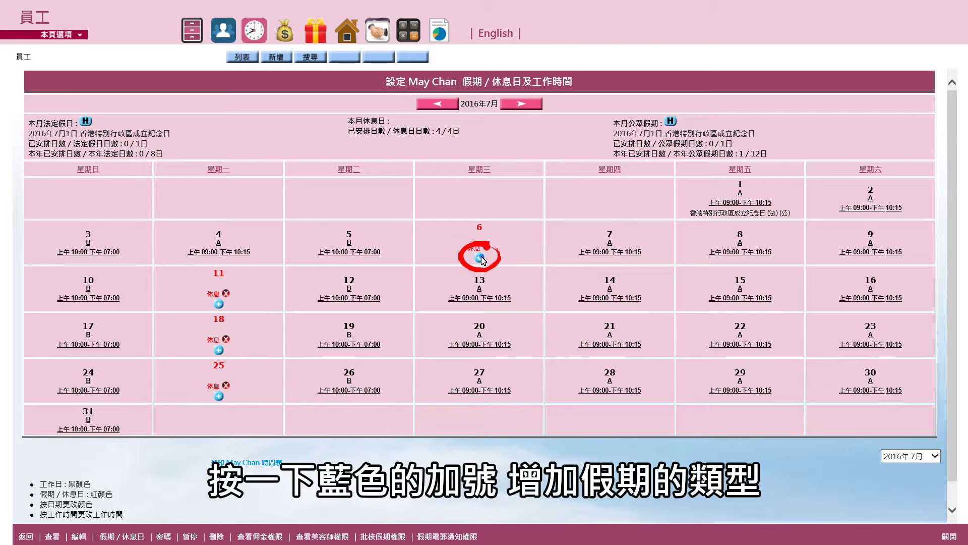
click(480, 259)
click(502, 283)
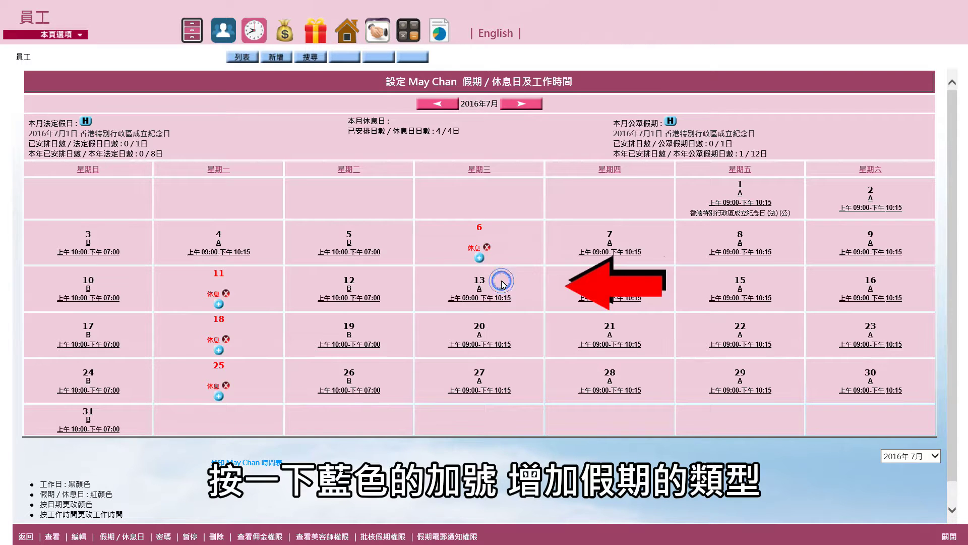